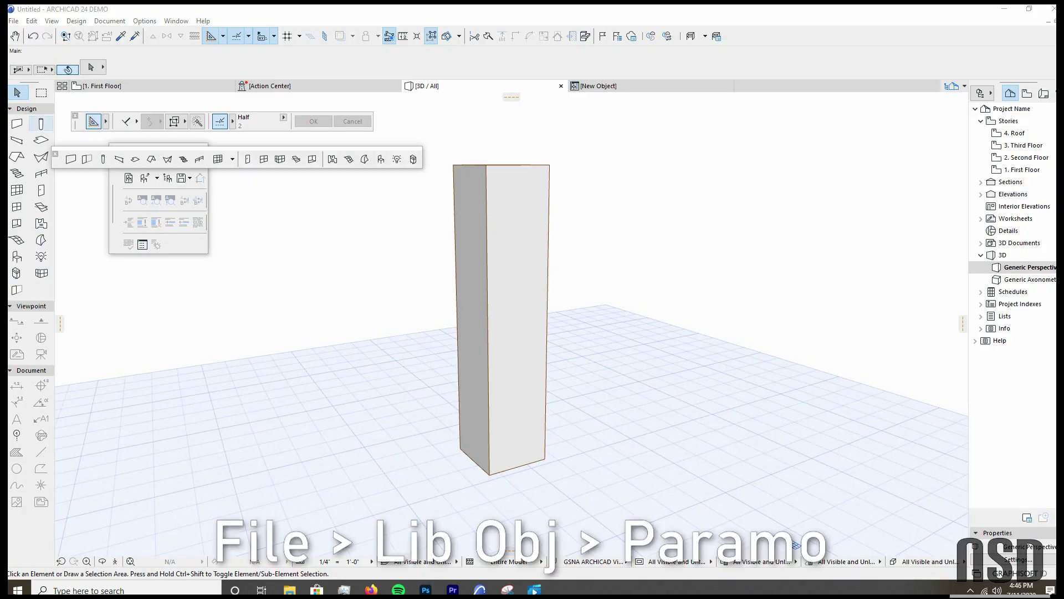
Step: Open the File menu to reach the library and object commands
{"action": "left_click", "coordinate": [13, 21]}
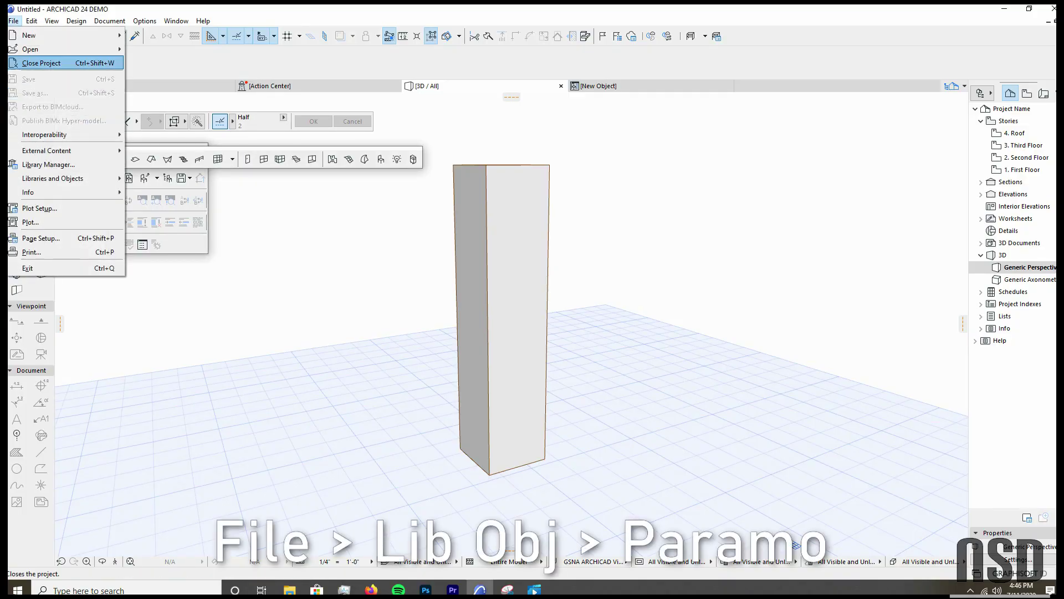
Step: Create a new PARAM-O object and drop Block and Sphere shape nodes into its graph
{"action": "mouse_move", "coordinate": [61, 178]}
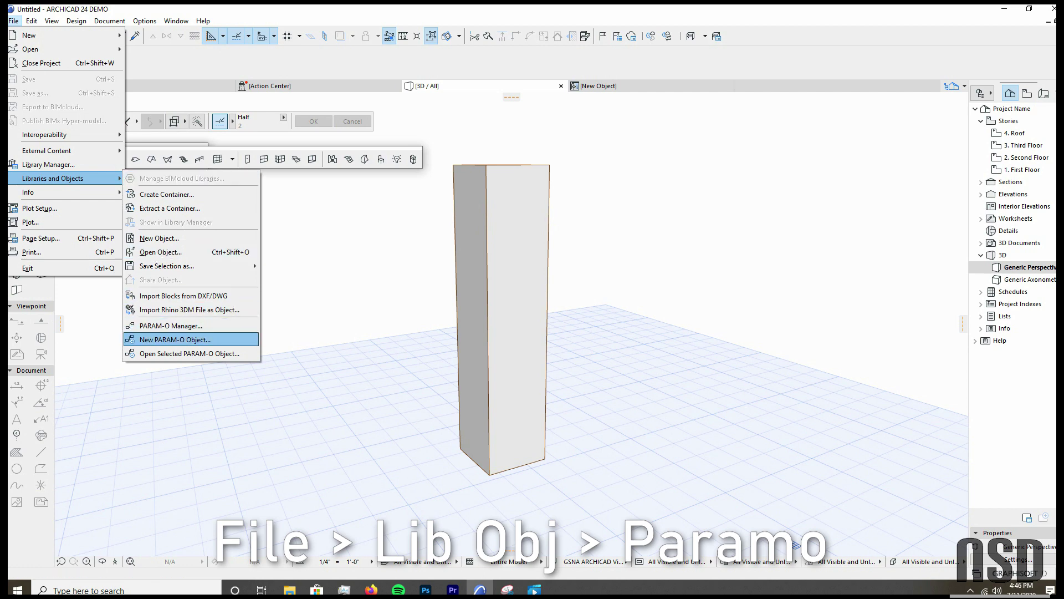
{"action": "left_click", "coordinate": [175, 339]}
{"action": "left_click_drag", "start_coordinate": [206, 252], "coordinate": [523, 256]}
{"action": "left_click_drag", "start_coordinate": [219, 287], "coordinate": [540, 388]}
Step: Wire two Dimension 1 parameters into the Block's Size X and Size Y, then discard the object
{"action": "left_click_drag", "start_coordinate": [224, 203], "coordinate": [333, 236]}
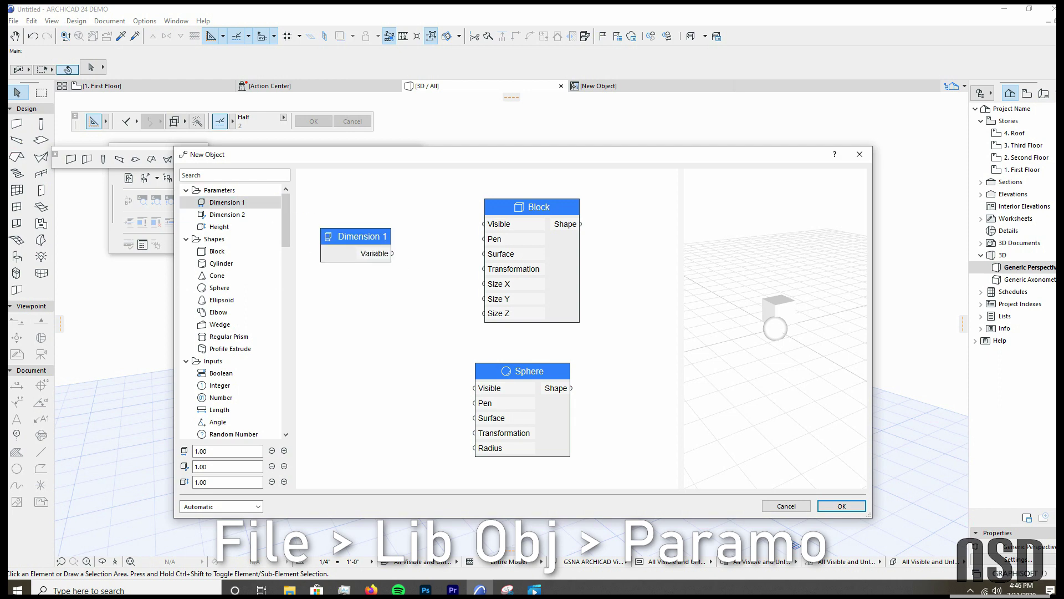
{"action": "left_click_drag", "start_coordinate": [392, 254], "coordinate": [483, 283]}
{"action": "left_click_drag", "start_coordinate": [225, 202], "coordinate": [483, 299]}
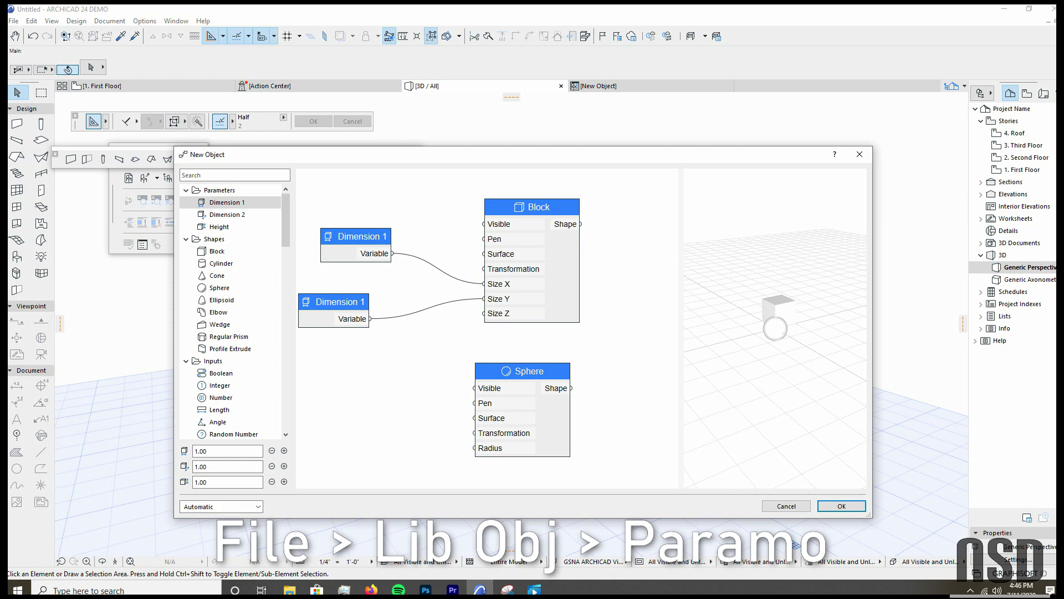
{"action": "scroll", "coordinate": [230, 324], "scroll_direction": "down", "scroll_amount": 10}
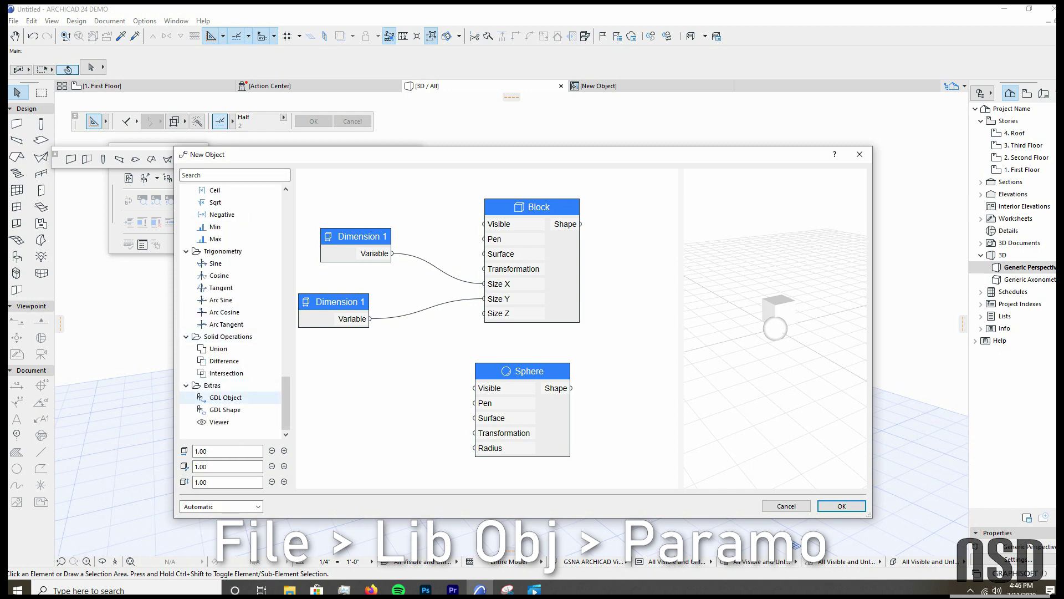
{"action": "scroll", "coordinate": [230, 388], "scroll_direction": "up", "scroll_amount": 5}
{"action": "scroll", "coordinate": [230, 385], "scroll_direction": "down", "scroll_amount": 5}
{"action": "scroll", "coordinate": [230, 385], "scroll_direction": "up", "scroll_amount": 10}
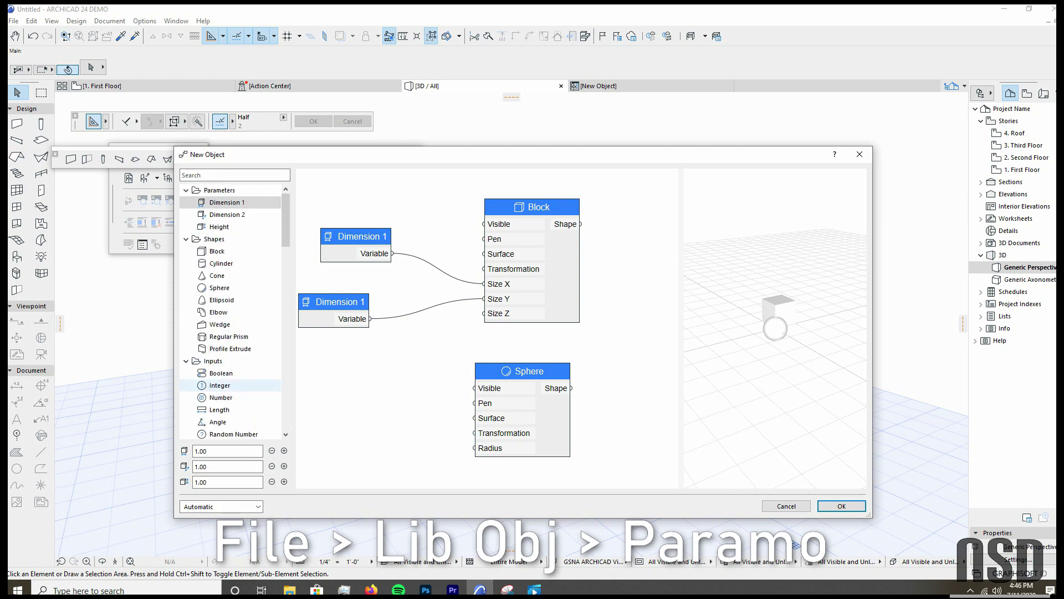
{"action": "scroll", "coordinate": [230, 385], "scroll_direction": "down", "scroll_amount": 10}
{"action": "scroll", "coordinate": [230, 385], "scroll_direction": "up", "scroll_amount": 10}
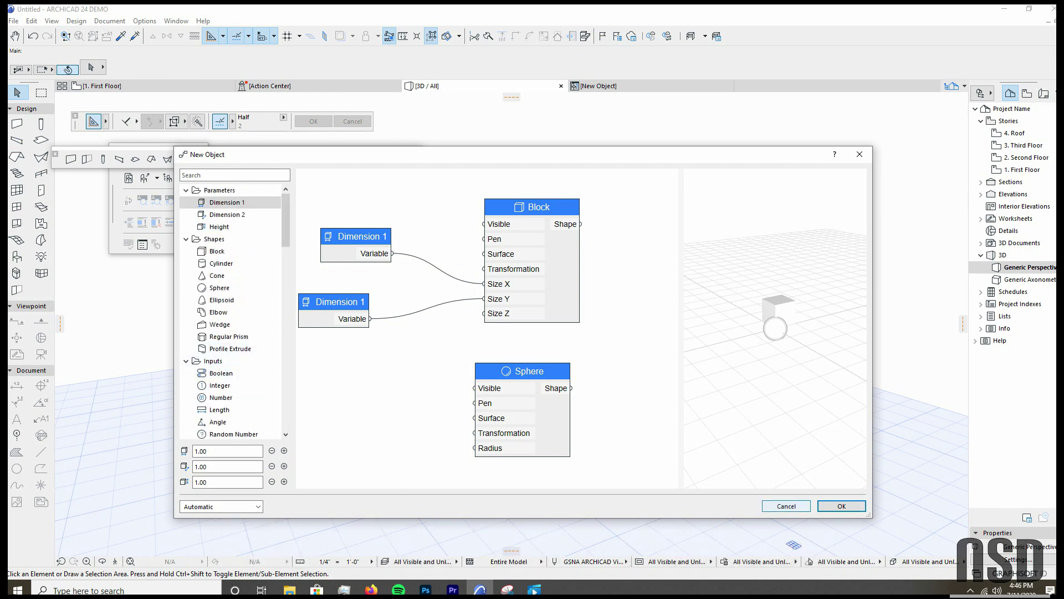
{"action": "left_click", "coordinate": [787, 505]}
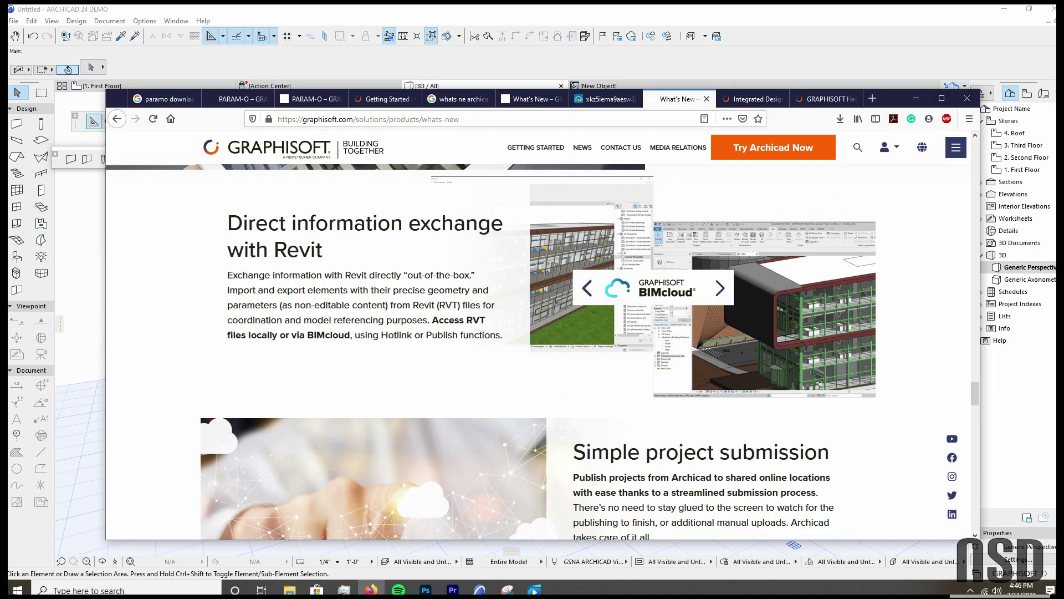
Step: Highlight the 'Direct information exchange with Revit' heading and the 'as non-editable content' phrase
{"action": "left_click_drag", "start_coordinate": [228, 213], "coordinate": [322, 252]}
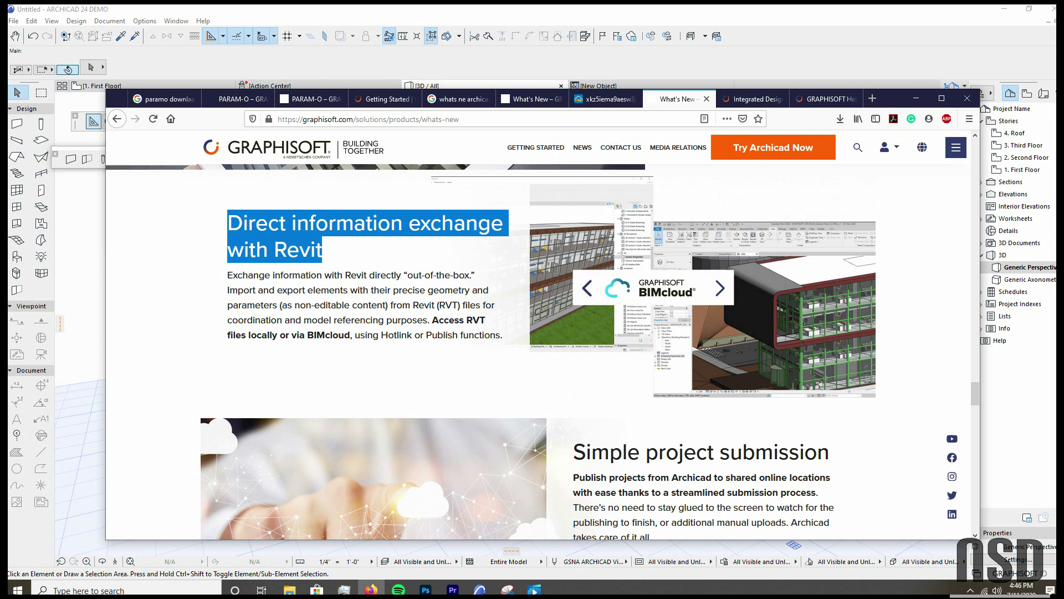
{"action": "left_click_drag", "start_coordinate": [281, 305], "coordinate": [388, 305]}
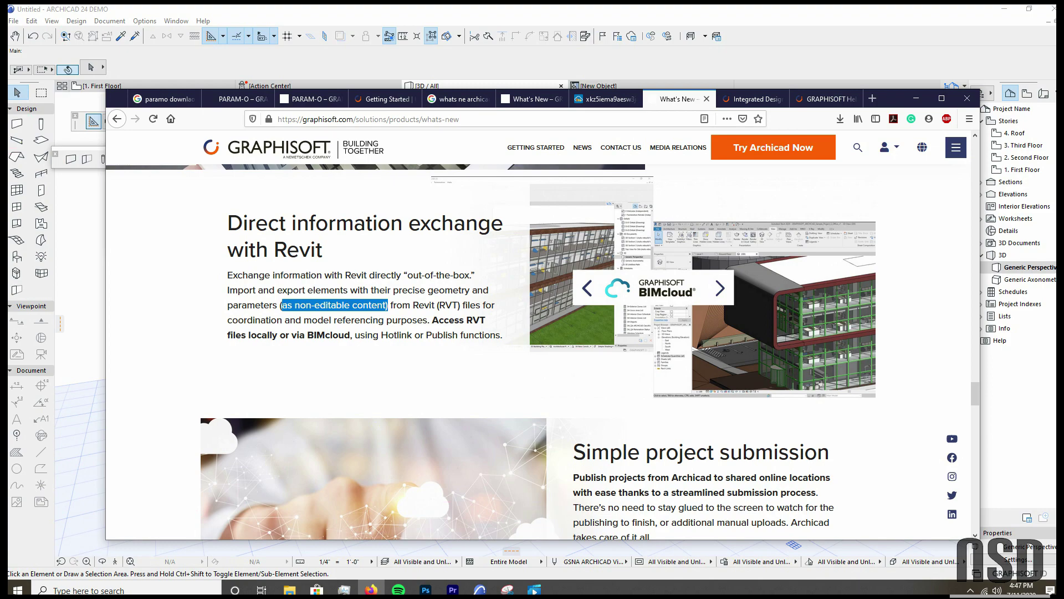
{"action": "scroll", "coordinate": [538, 352], "scroll_direction": "down", "scroll_amount": 10}
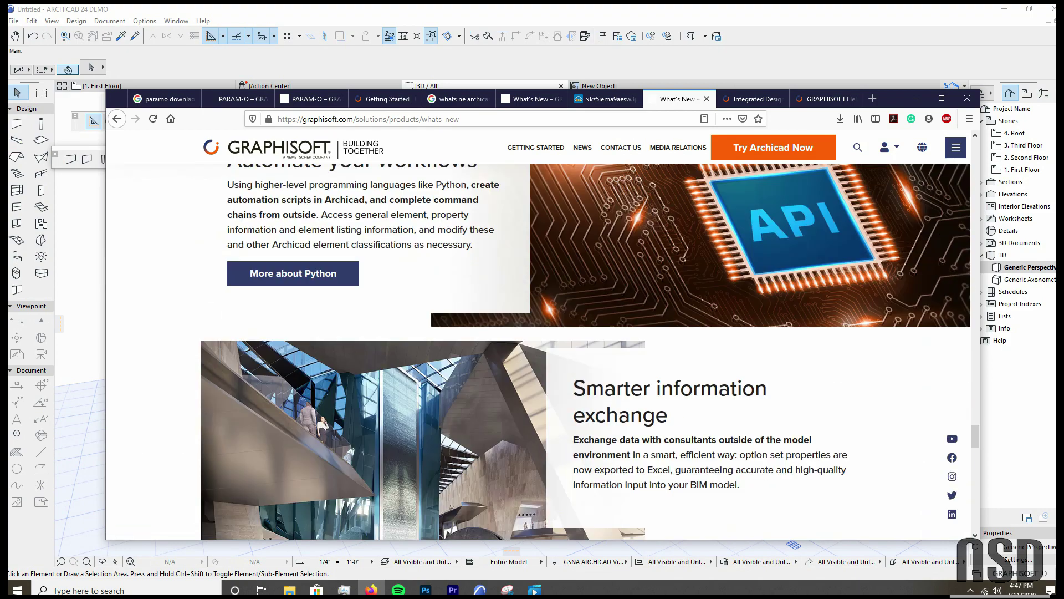
Step: Scroll through the What's New page, ending at the Python downloads page's Ready-to-go scripts section
{"action": "scroll", "coordinate": [538, 352], "scroll_direction": "down", "scroll_amount": 4}
{"action": "scroll", "coordinate": [537, 352], "scroll_direction": "up", "scroll_amount": 4}
{"action": "scroll", "coordinate": [537, 352], "scroll_direction": "down", "scroll_amount": 10}
{"action": "scroll", "coordinate": [537, 352], "scroll_direction": "up", "scroll_amount": 4}
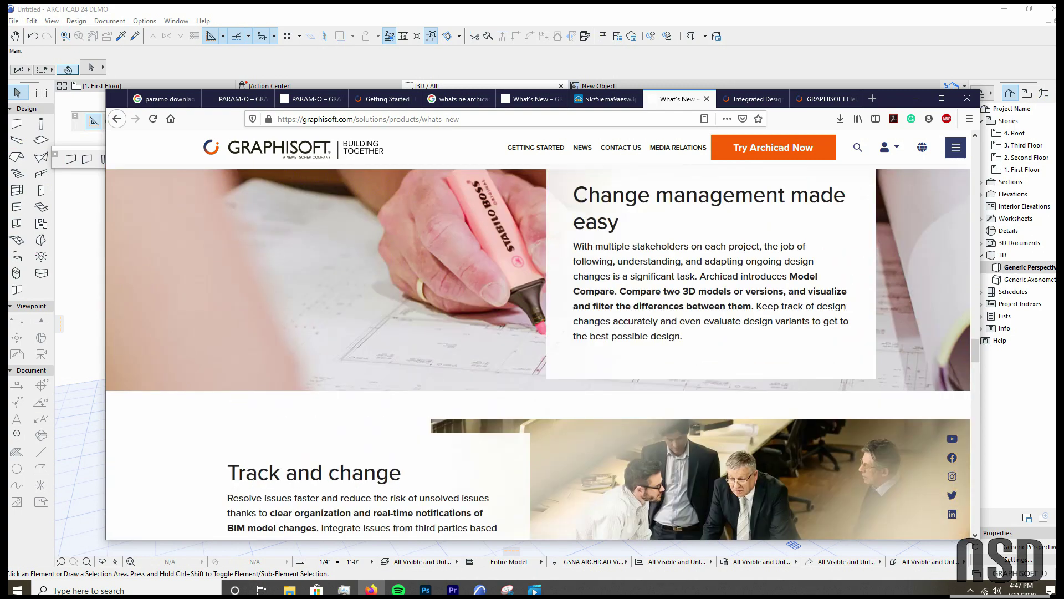
{"action": "scroll", "coordinate": [537, 352], "scroll_direction": "up", "scroll_amount": 12}
{"action": "scroll", "coordinate": [537, 352], "scroll_direction": "down", "scroll_amount": 3}
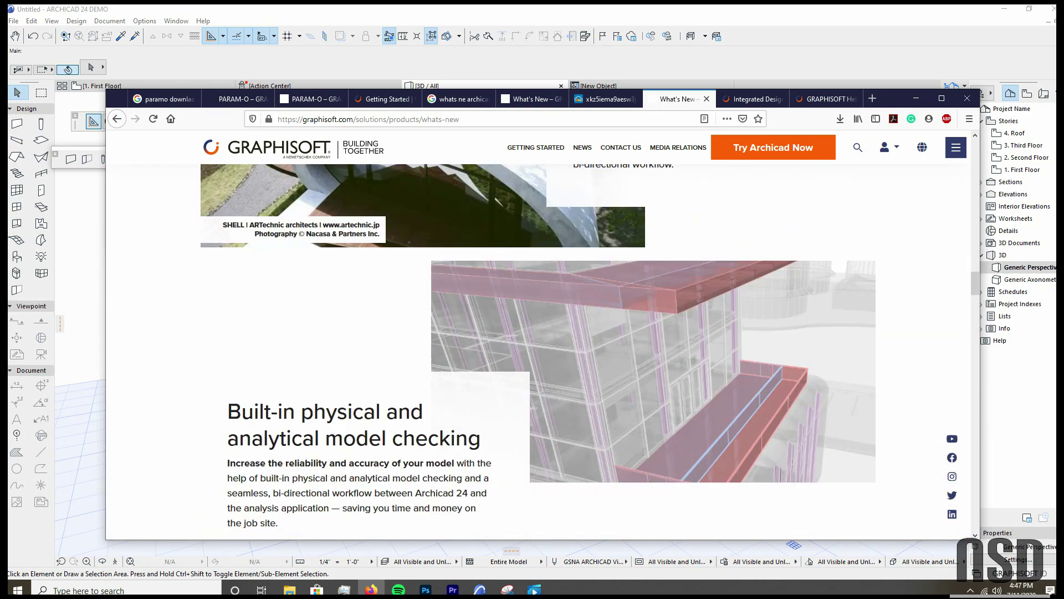
{"action": "scroll", "coordinate": [538, 352], "scroll_direction": "down", "scroll_amount": 3}
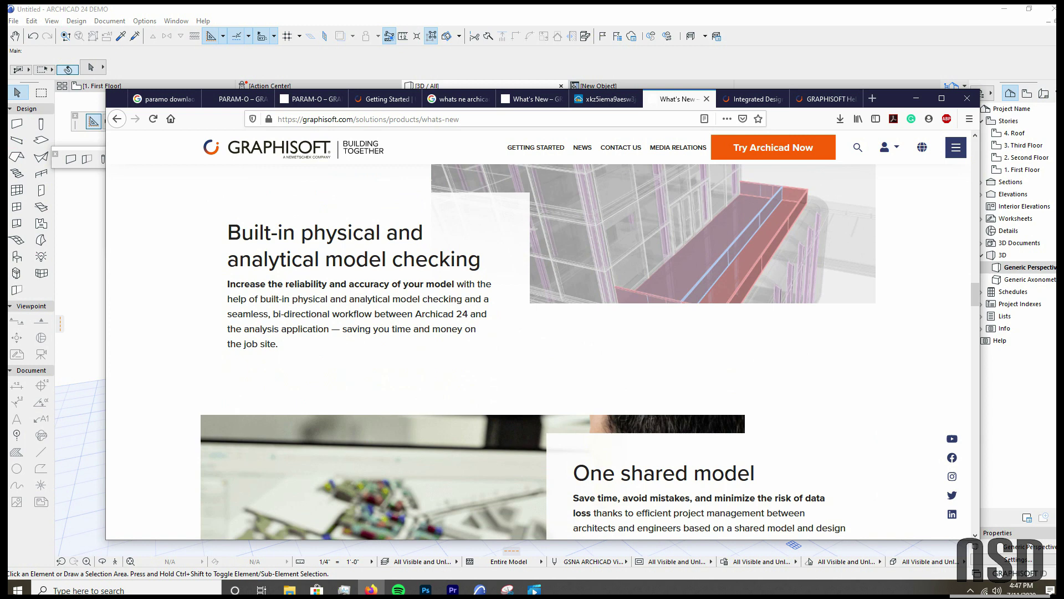
{"action": "scroll", "coordinate": [538, 351], "scroll_direction": "up", "scroll_amount": 3}
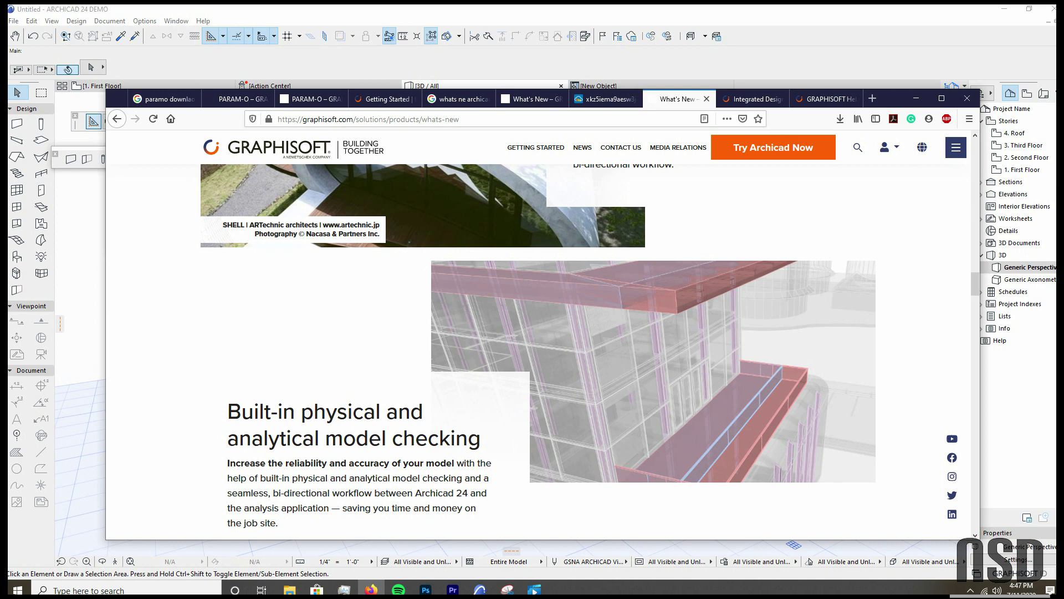
{"action": "scroll", "coordinate": [538, 350], "scroll_direction": "up", "scroll_amount": 10}
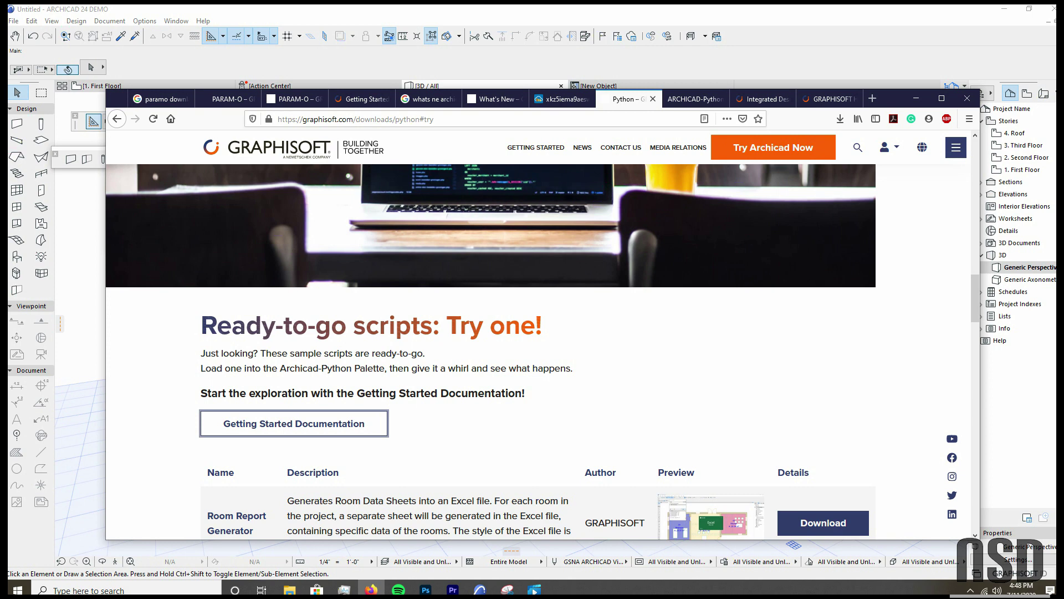
Step: Scroll down through the ready-to-go Python sample scripts table and back up again
{"action": "scroll", "coordinate": [490, 352], "scroll_direction": "down", "scroll_amount": 3}
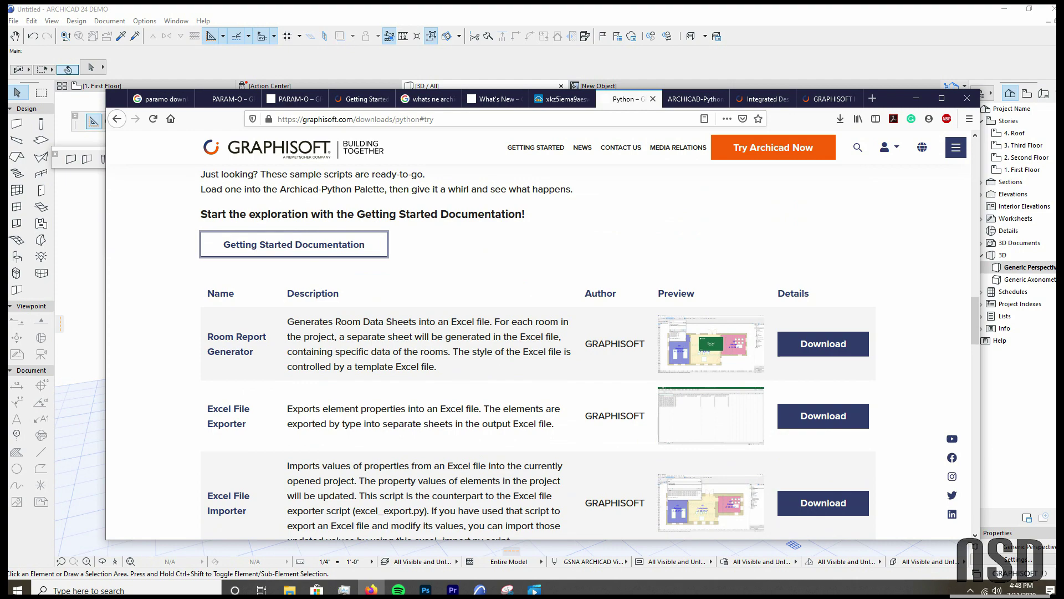
{"action": "scroll", "coordinate": [537, 352], "scroll_direction": "down", "scroll_amount": 7}
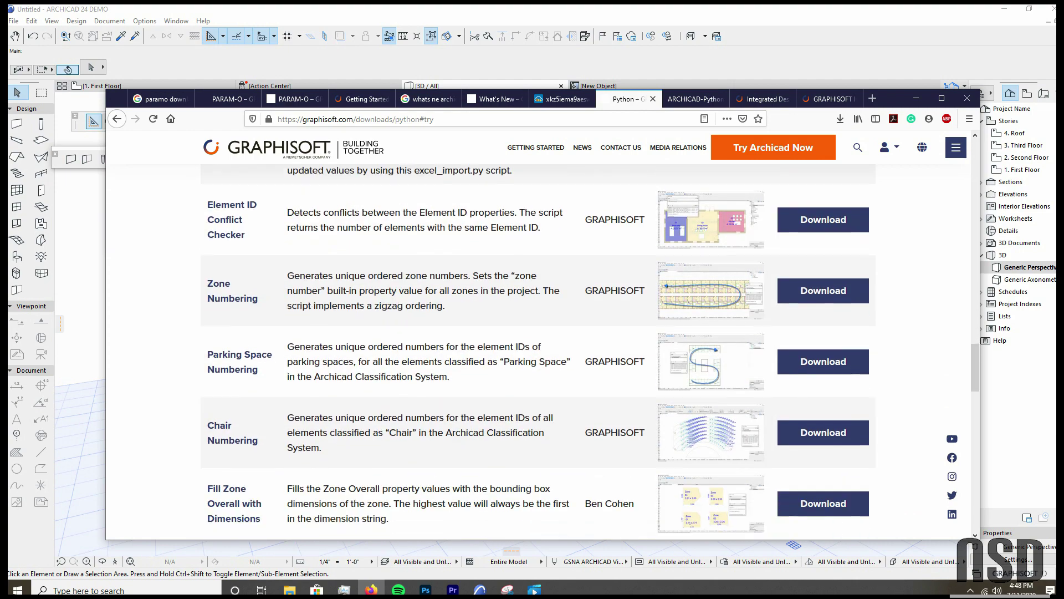
{"action": "scroll", "coordinate": [538, 352], "scroll_direction": "down", "scroll_amount": 6}
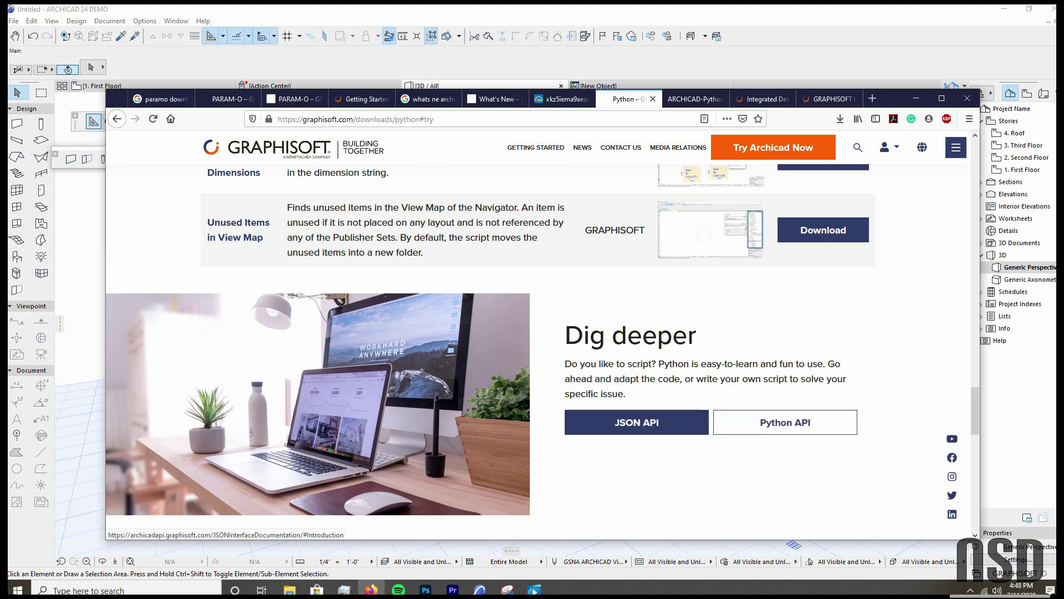
{"action": "scroll", "coordinate": [682, 428], "scroll_direction": "up", "scroll_amount": 3}
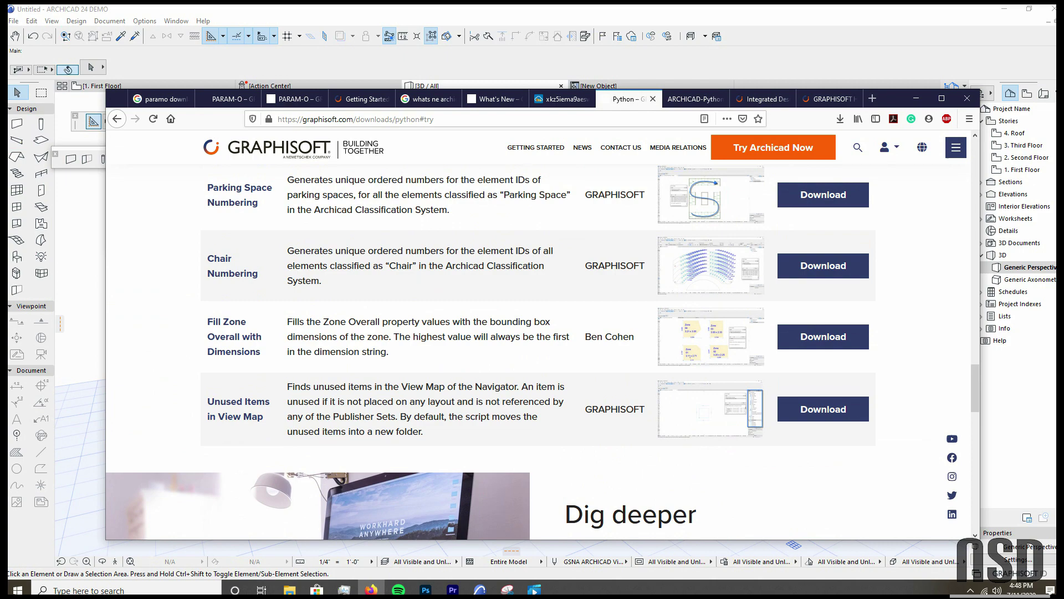
{"action": "scroll", "coordinate": [538, 352], "scroll_direction": "up", "scroll_amount": 3}
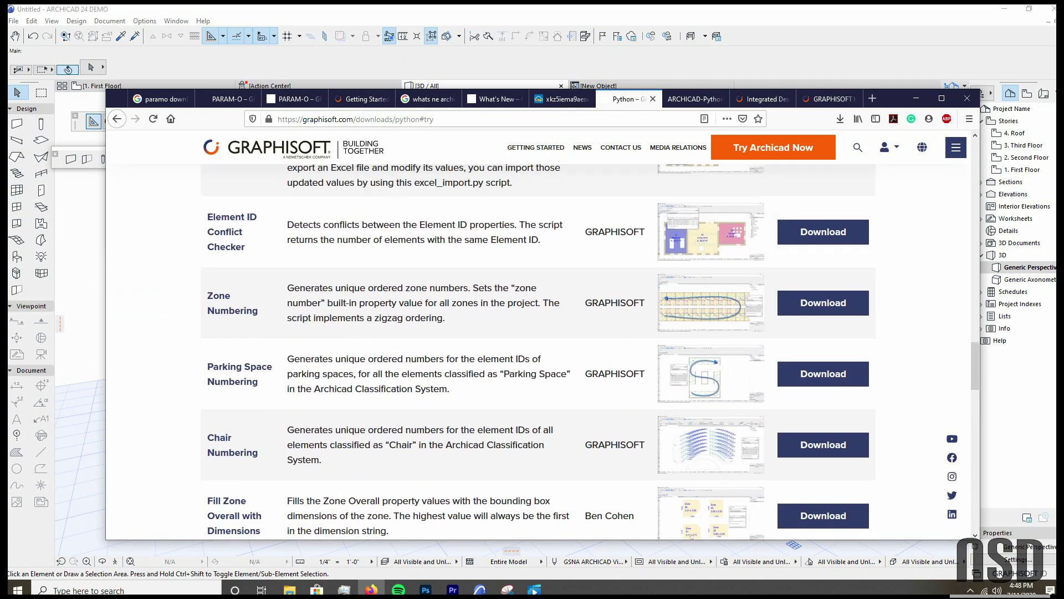
{"action": "scroll", "coordinate": [538, 352], "scroll_direction": "up", "scroll_amount": 10}
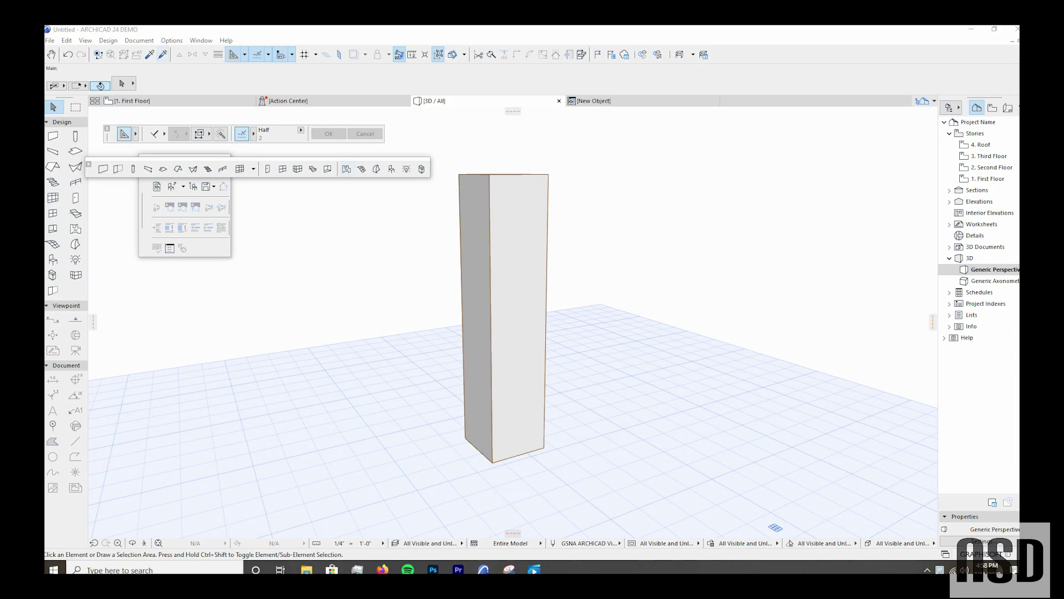
Step: Tick Enable Python Palette in Work Environment's More Options, dismiss the feedback prompt, and confirm
{"action": "key", "text": "alt+o"}
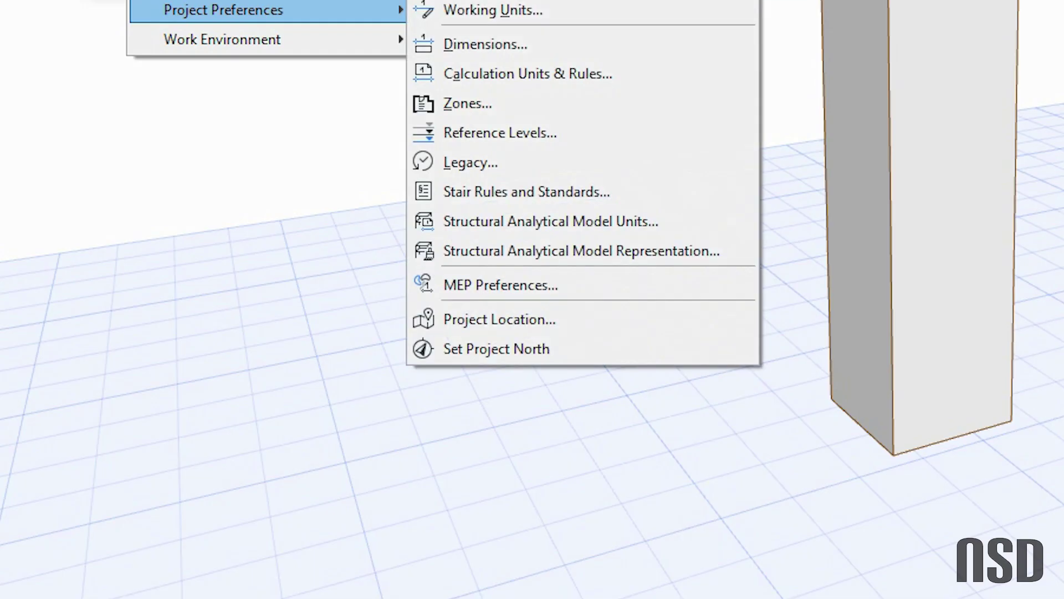
{"action": "mouse_move", "coordinate": [266, 568]}
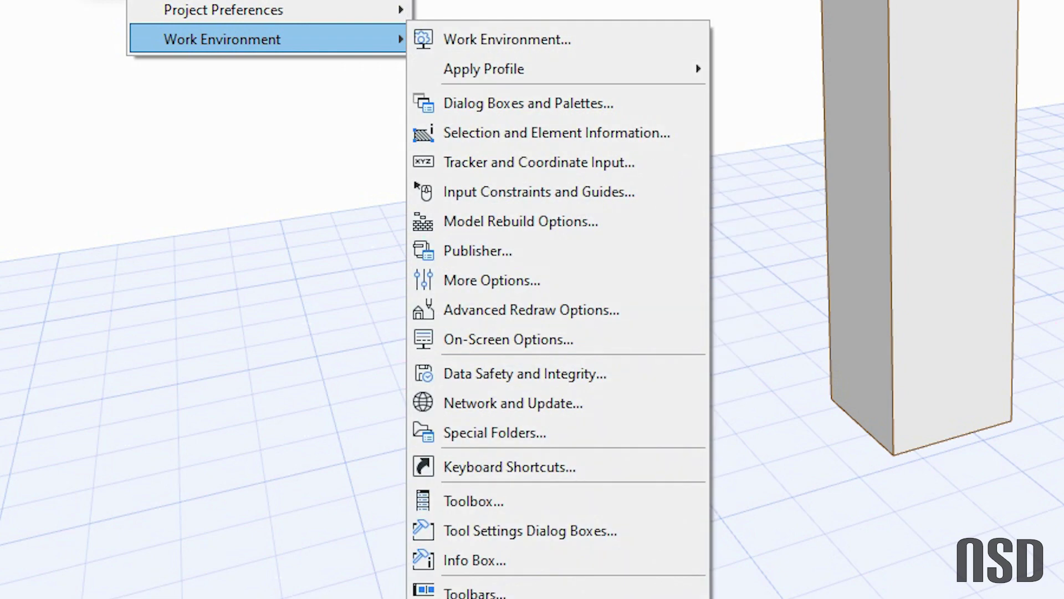
{"action": "key", "text": "Right"}
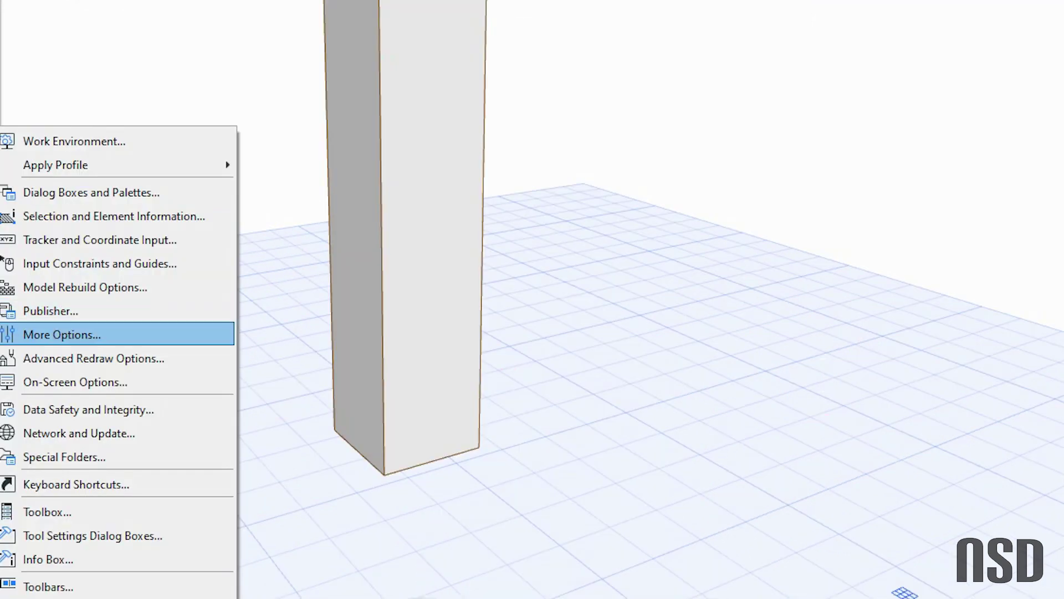
{"action": "key", "text": "Return"}
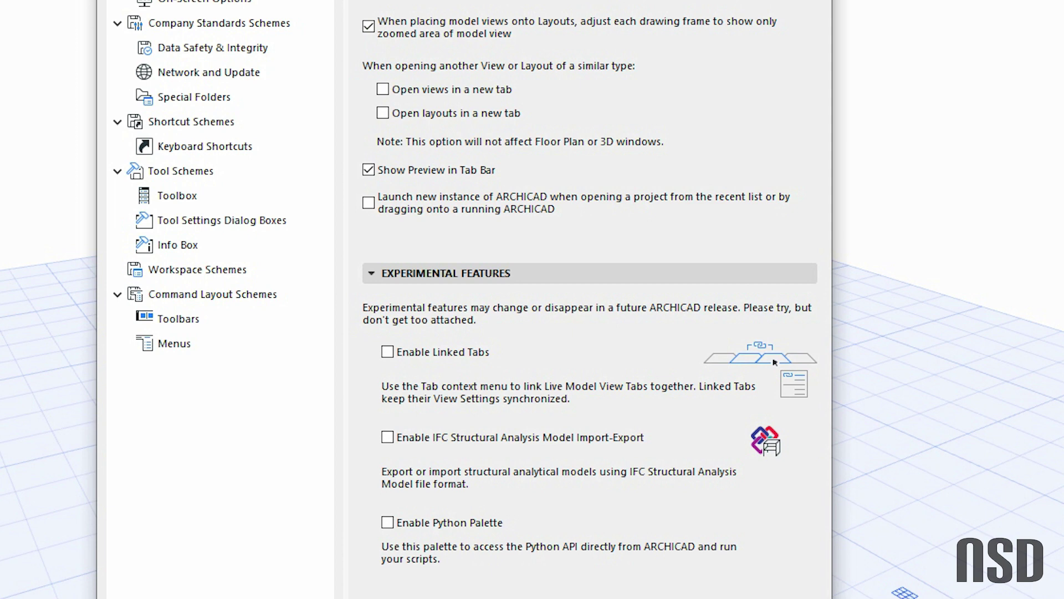
{"action": "left_click", "coordinate": [387, 522]}
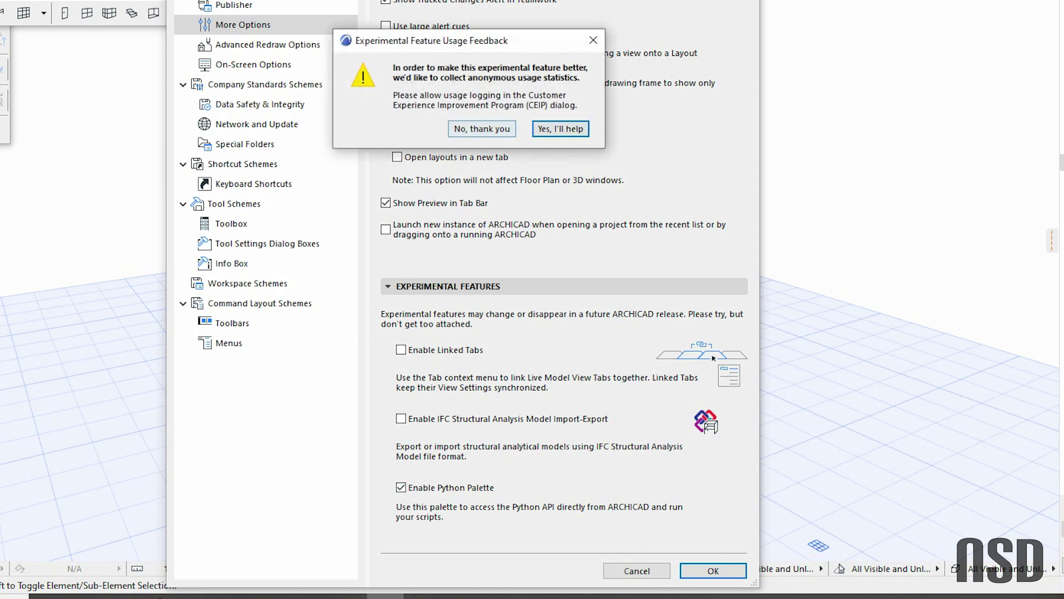
{"action": "left_click", "coordinate": [482, 129]}
{"action": "key", "text": "Return"}
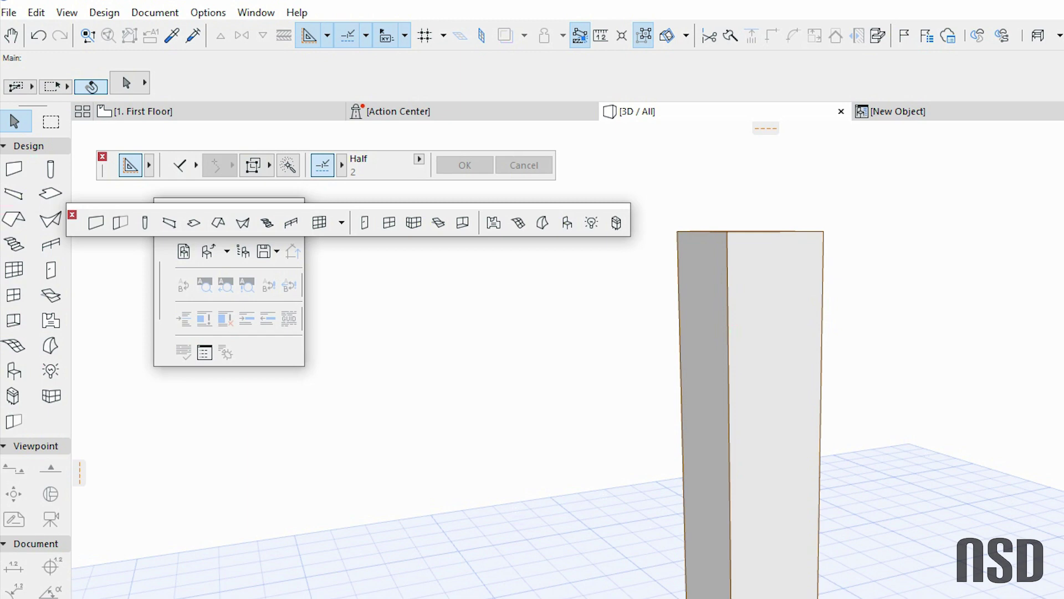
Step: Open the Python Palette from Window > Palettes
{"action": "left_click", "coordinate": [256, 12]}
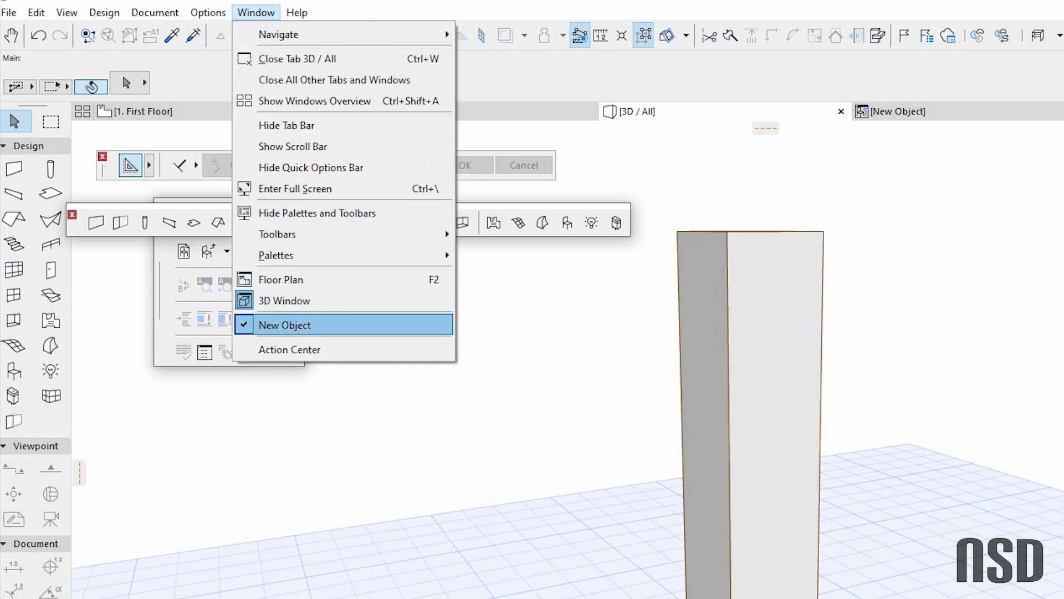
{"action": "mouse_move", "coordinate": [275, 255]}
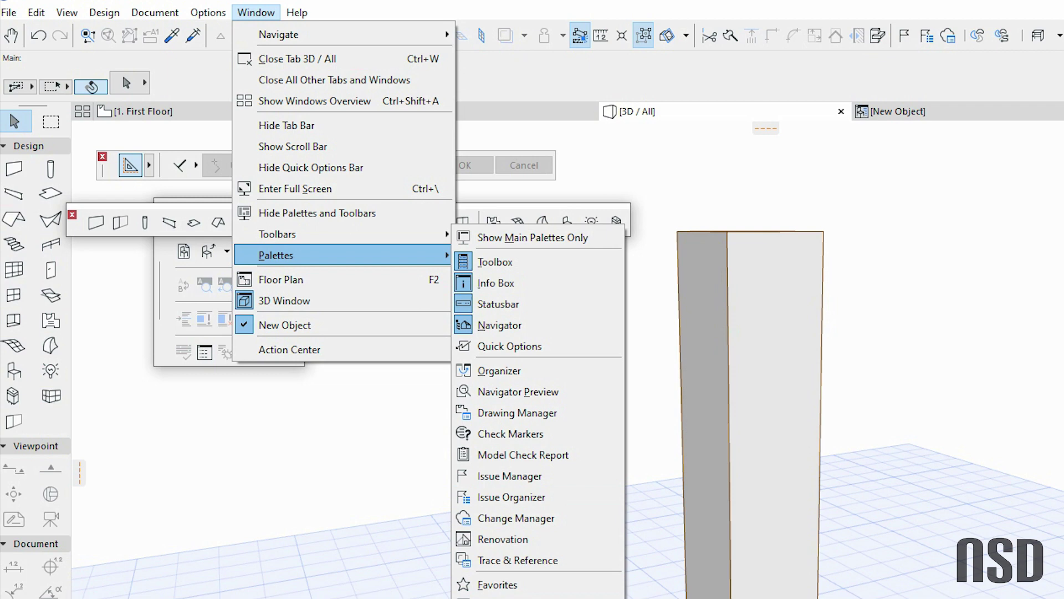
{"action": "left_click", "coordinate": [499, 597]}
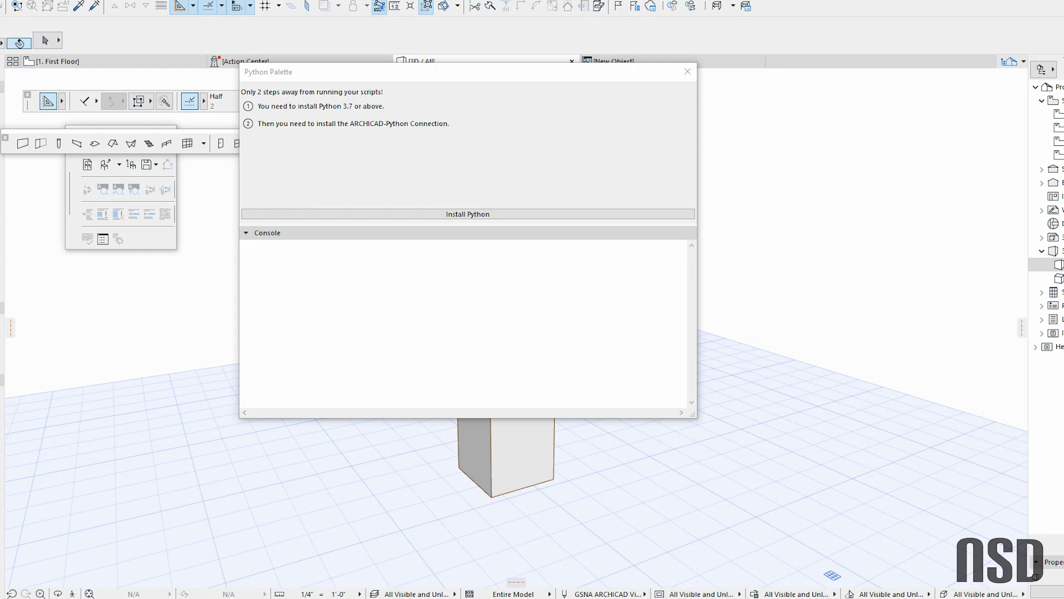
Step: Return to the browser's Python downloads page and scroll its ready-to-go scripts list
{"action": "key", "text": "alt+Tab"}
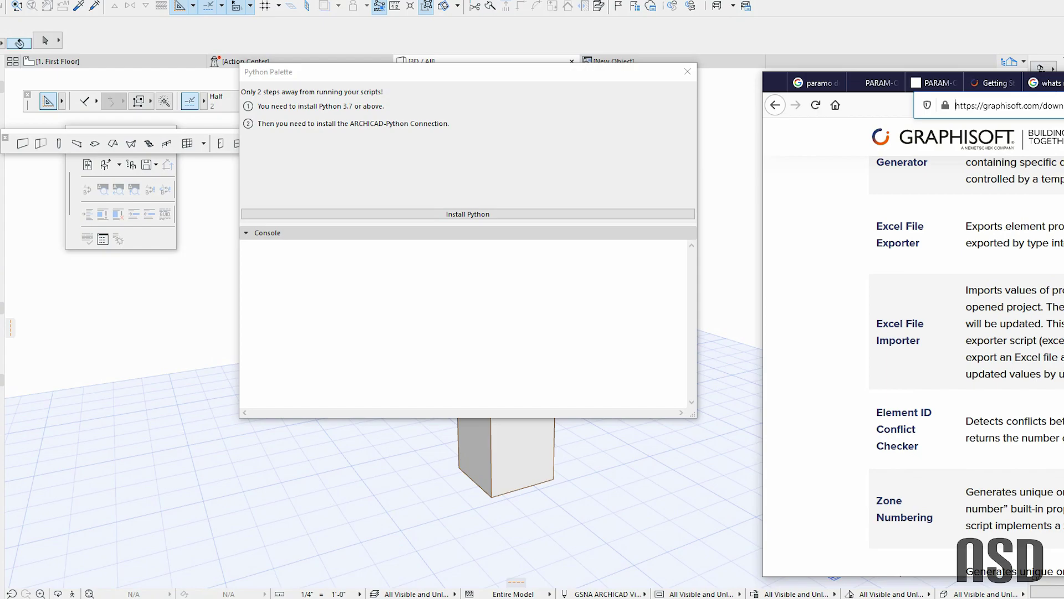
{"action": "scroll", "coordinate": [465, 316], "scroll_direction": "up", "scroll_amount": 5}
{"action": "scroll", "coordinate": [466, 320], "scroll_direction": "down", "scroll_amount": 10}
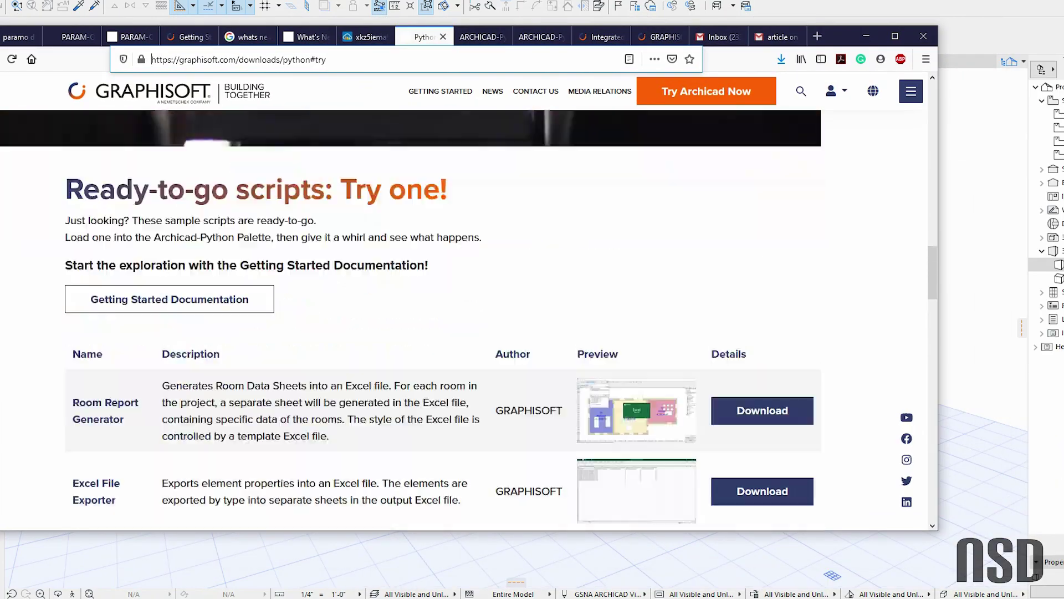